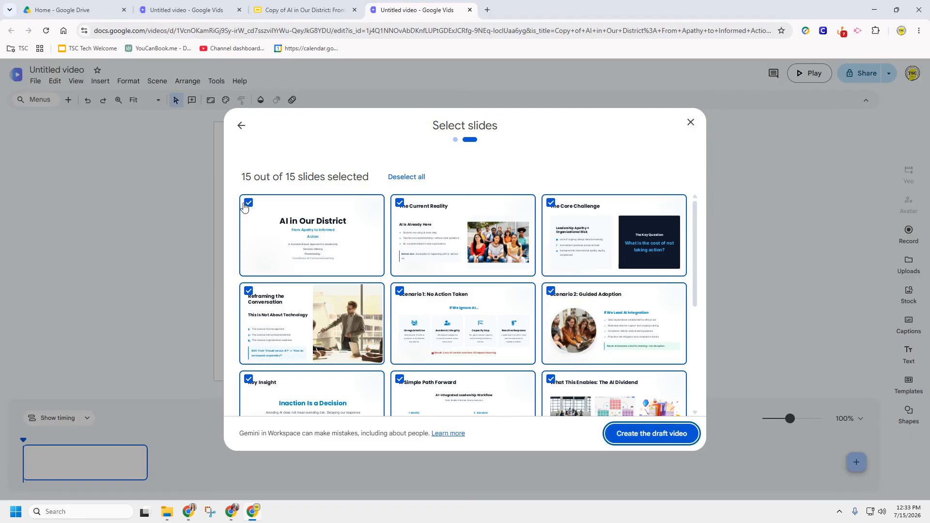
Exclude the two Image Sources slides at the end of the deck and create the draft video from the remaining slides.
click(248, 206)
click(248, 206)
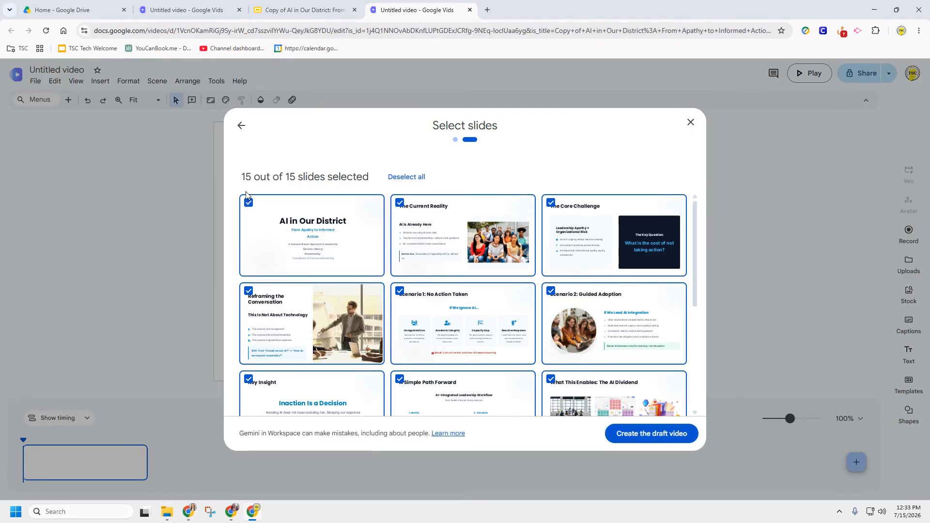
scroll(621, 328, down, 5)
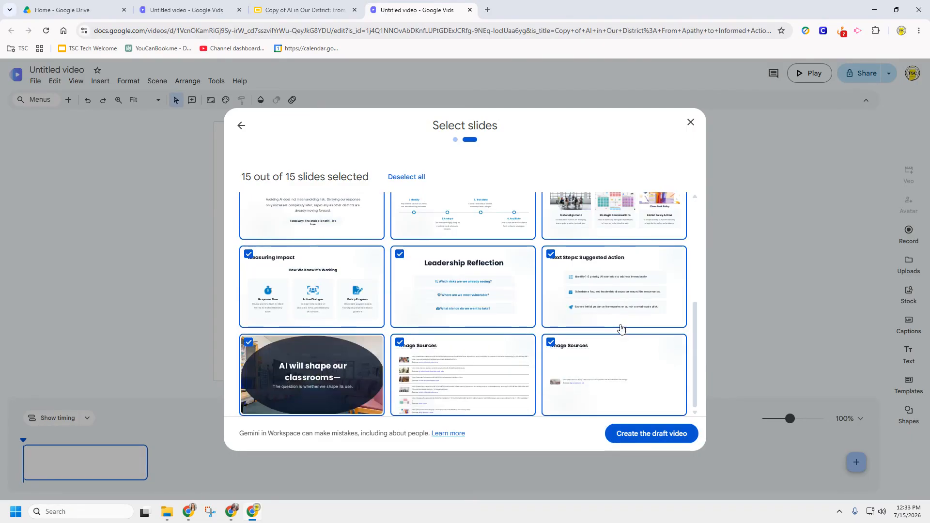
click(550, 343)
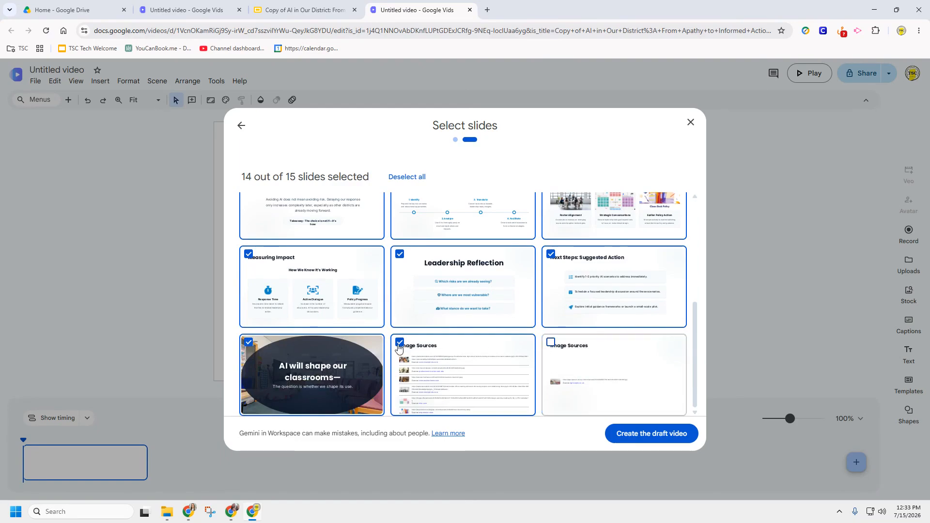
click(400, 342)
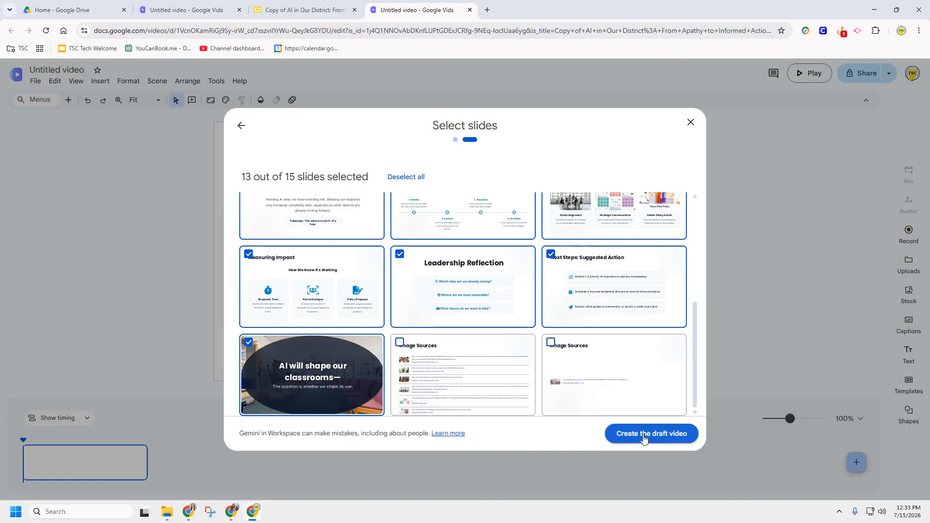
click(643, 438)
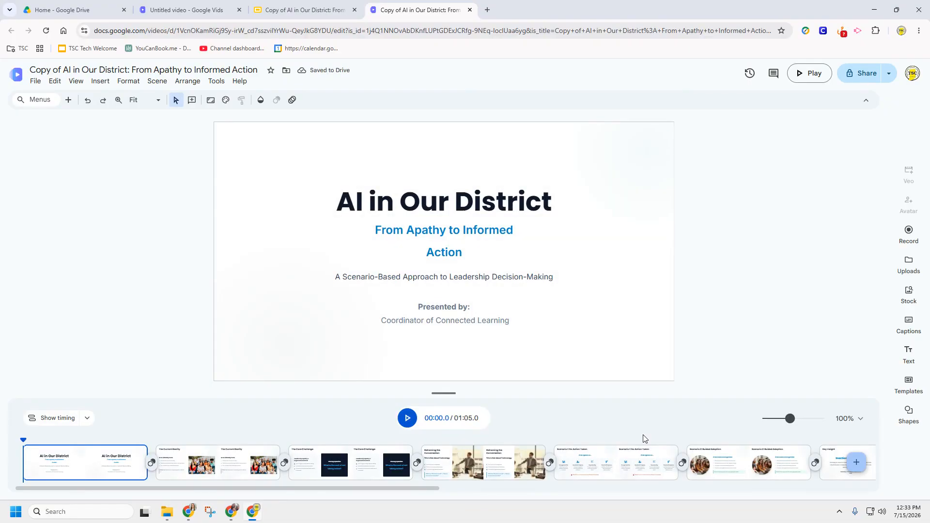
Look through the first four scenes of the draft video, from the title scene to Reframing the Conversation.
click(88, 458)
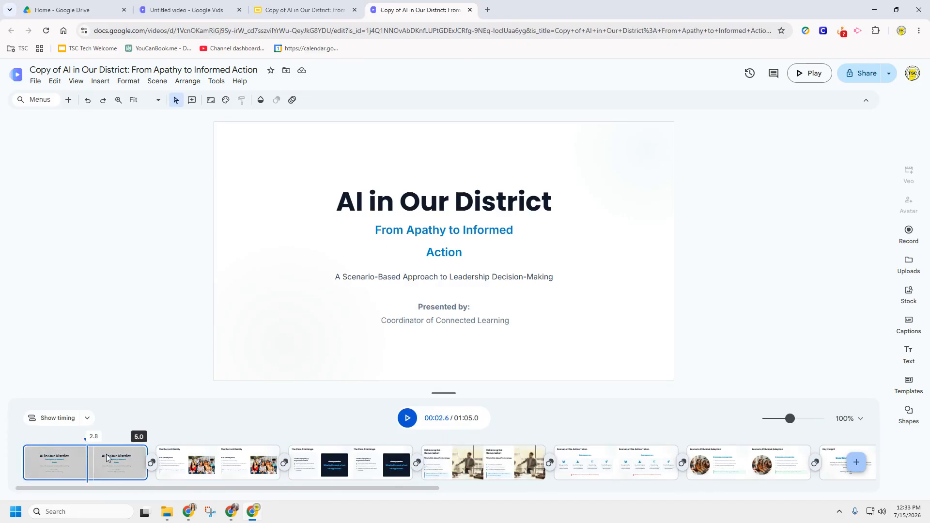
click(219, 460)
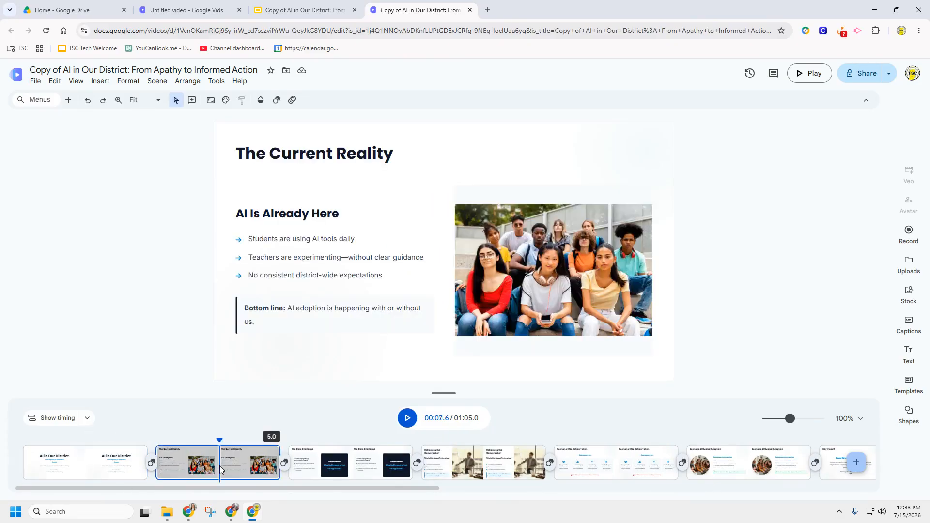
click(335, 466)
click(477, 462)
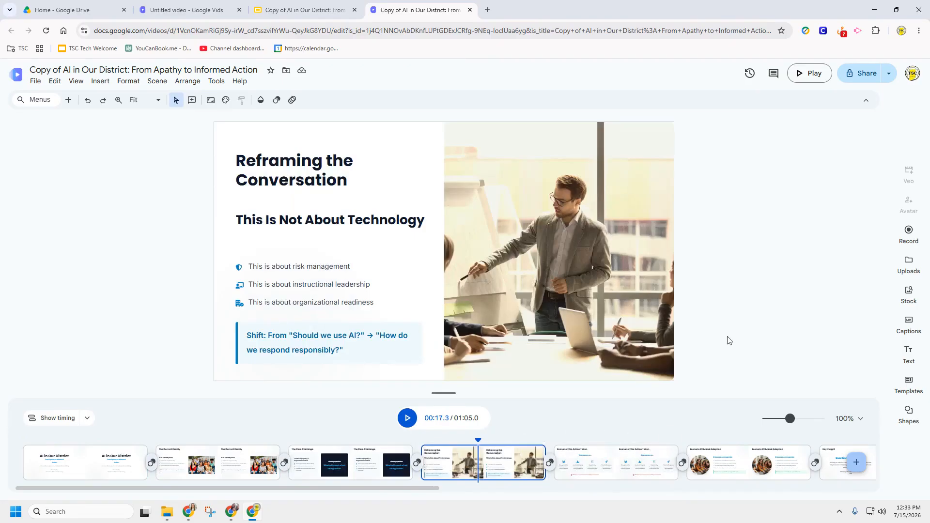
Add the Corporate Tech track from the Ambient stock music and move it to the start of the timeline.
click(908, 293)
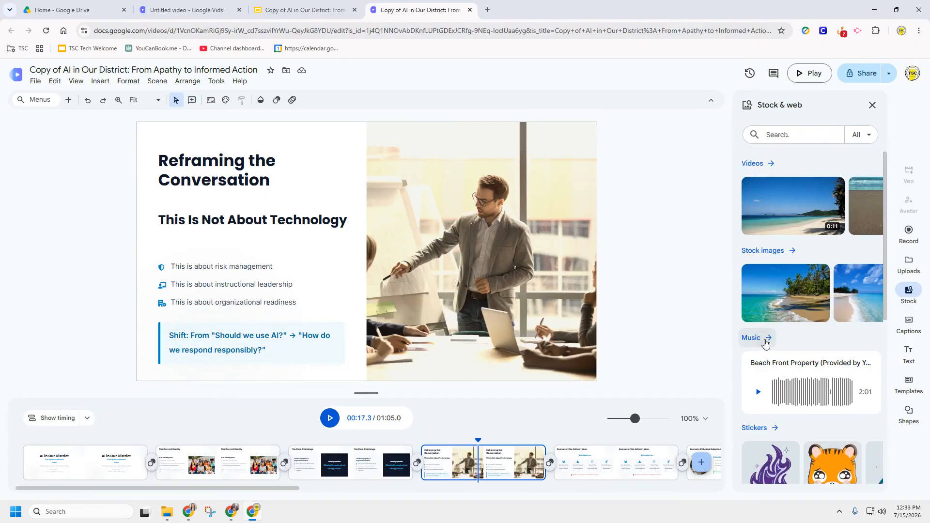
click(761, 345)
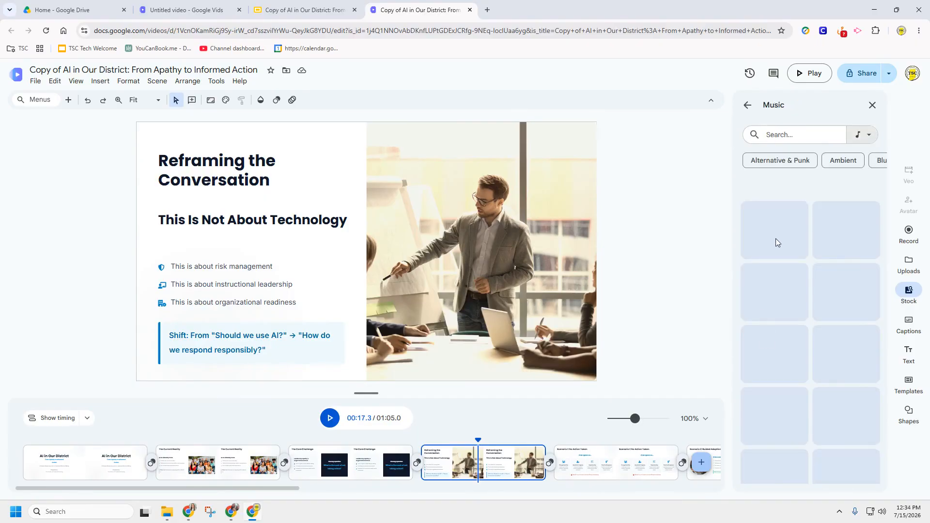
drag(775, 238, 89, 482)
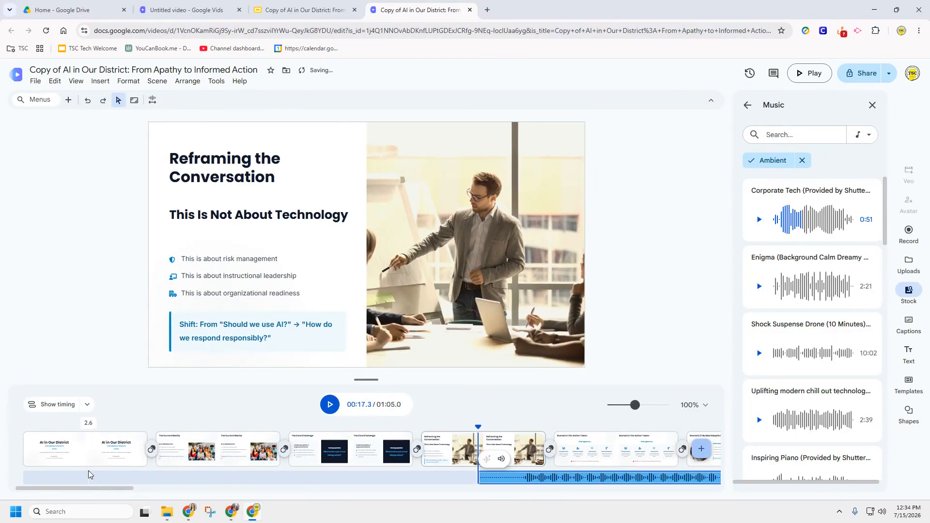
Open the recording options for The Current Reality scene and examine the narration scripts of scenes 1 to 5, ending on scene 1.
click(197, 448)
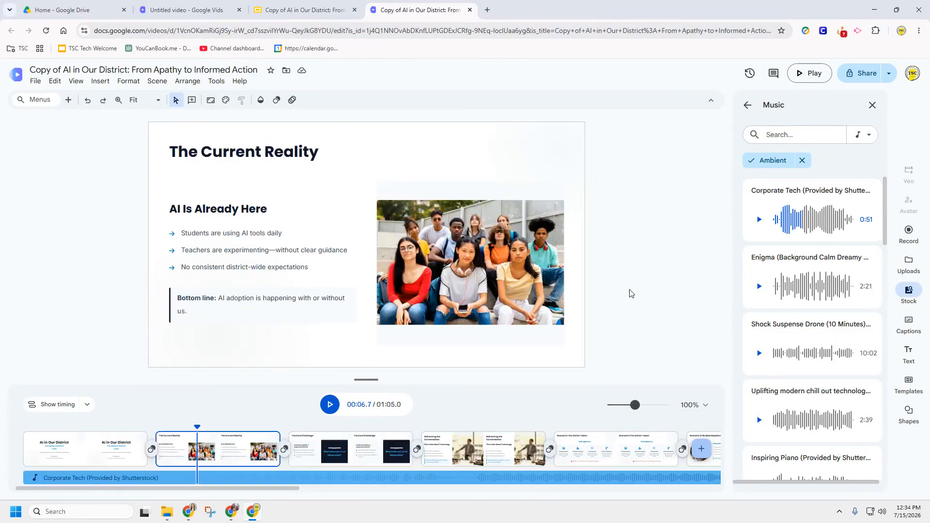
click(216, 453)
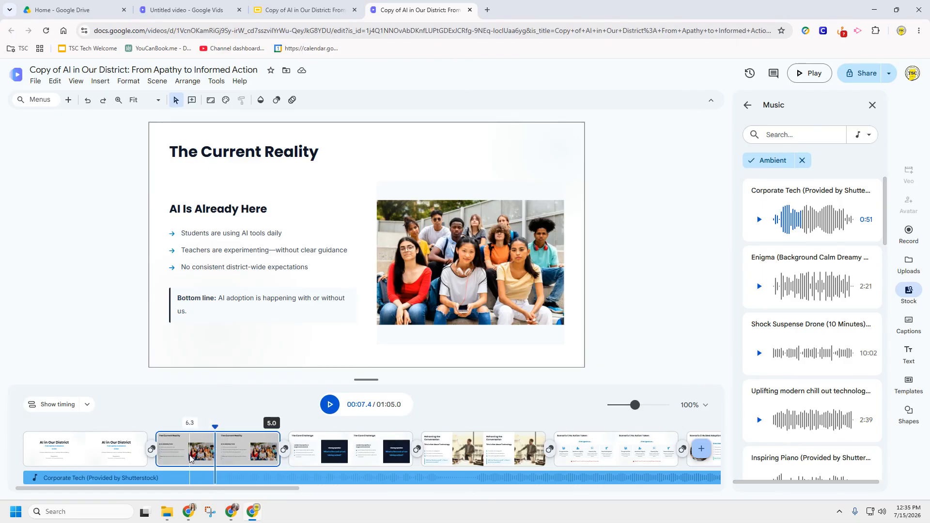
click(908, 233)
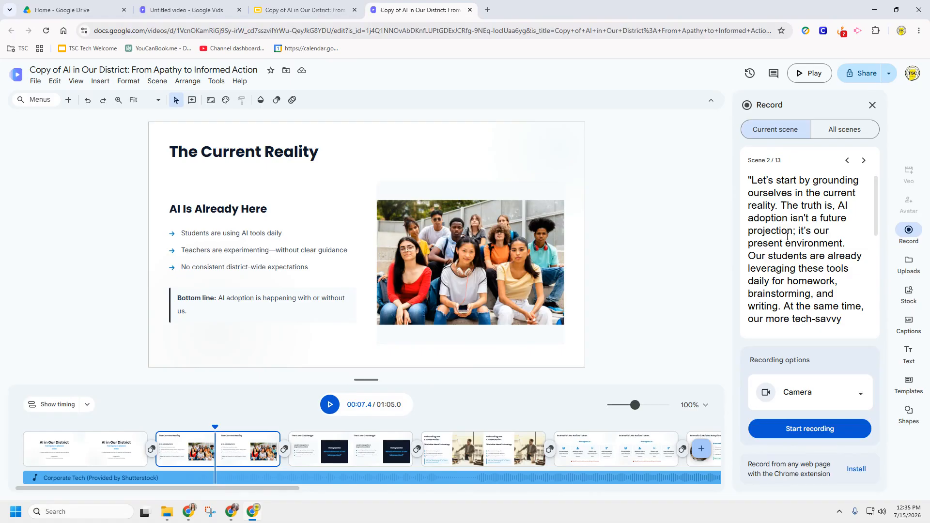
scroll(786, 236, down, 5)
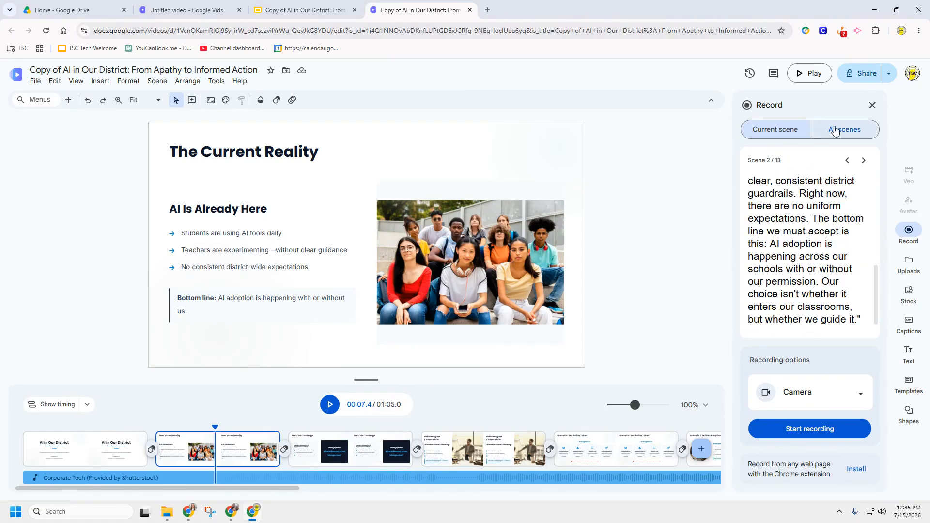
click(864, 162)
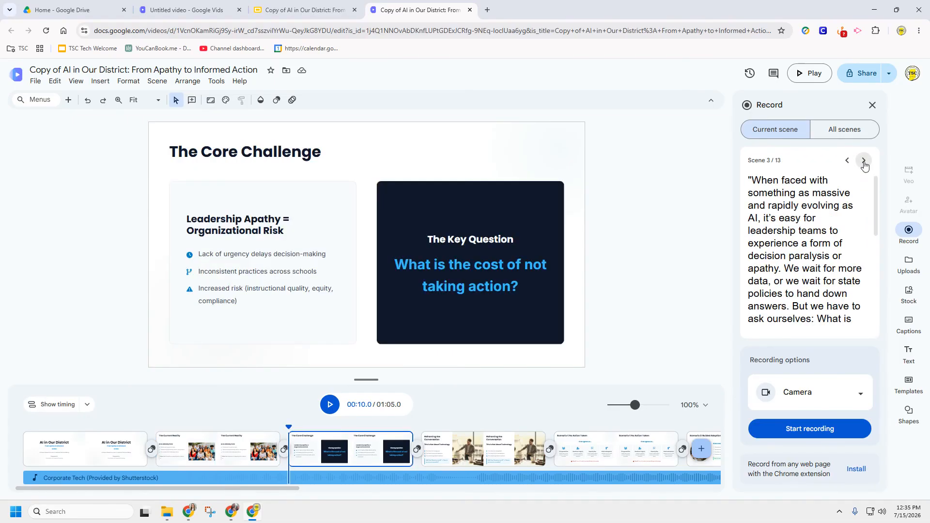
click(847, 162)
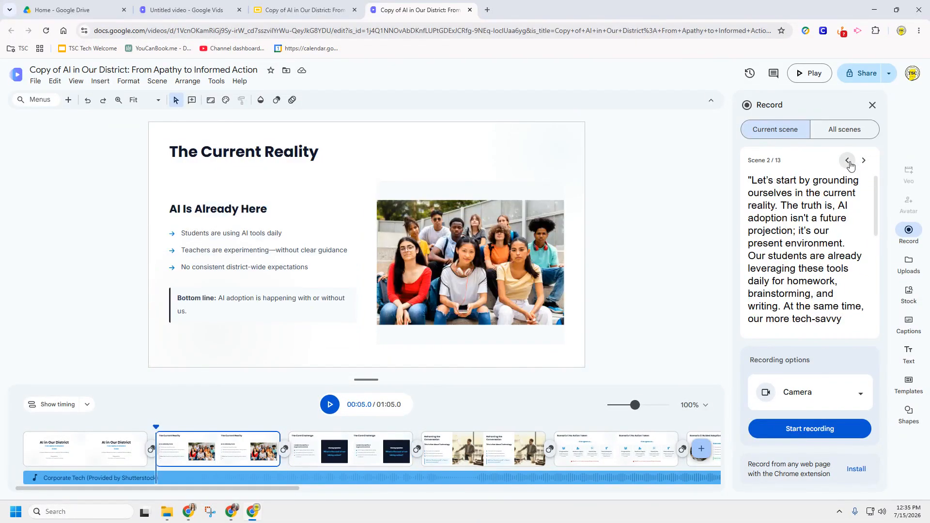
click(848, 163)
click(864, 163)
click(866, 164)
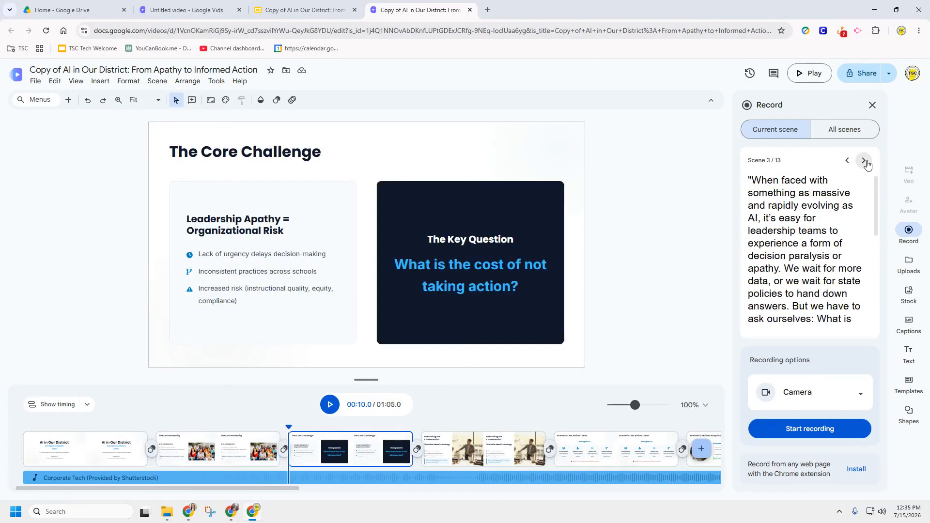
click(865, 163)
click(865, 163)
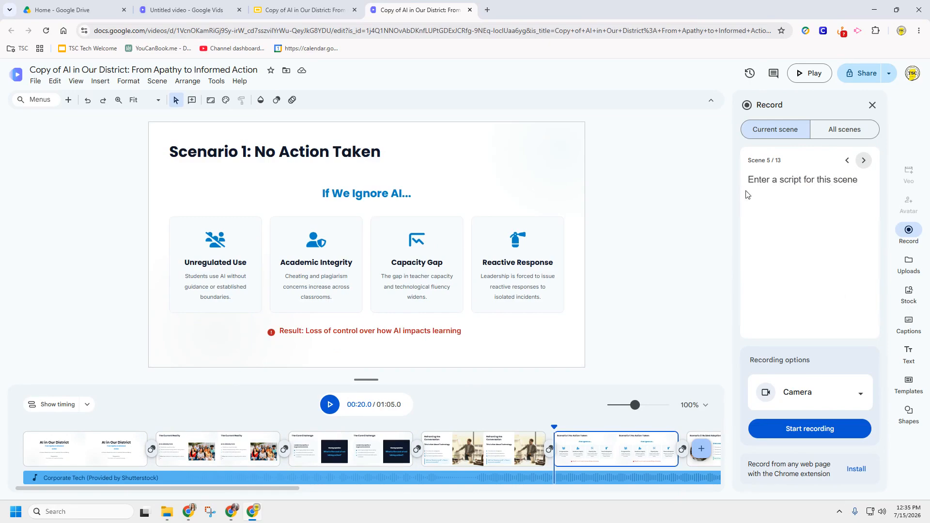
click(848, 164)
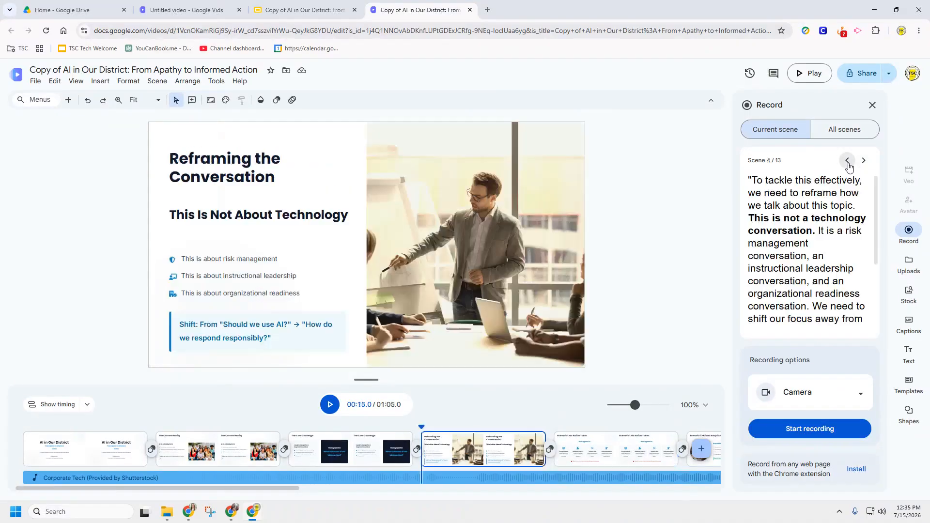
click(847, 162)
click(848, 162)
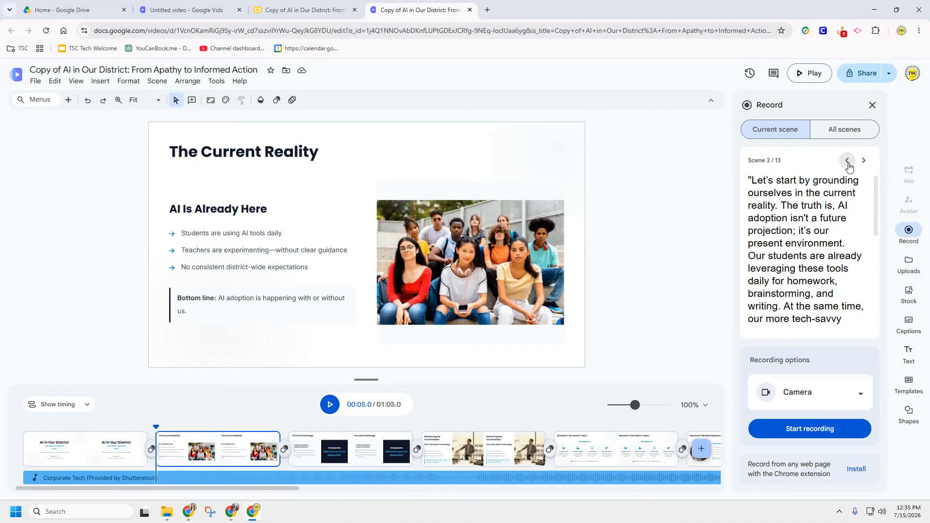
click(847, 162)
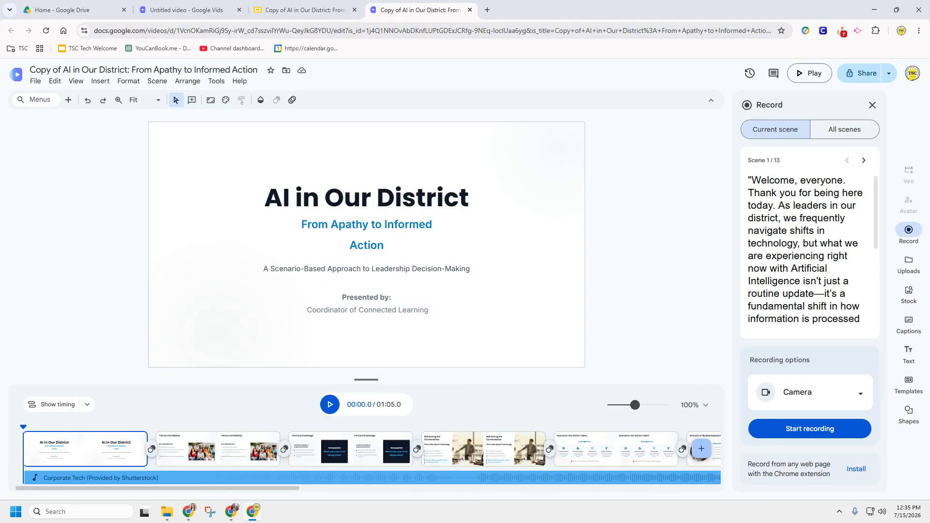
Record a voiceover for the title scene and preview it together with the background music.
click(777, 393)
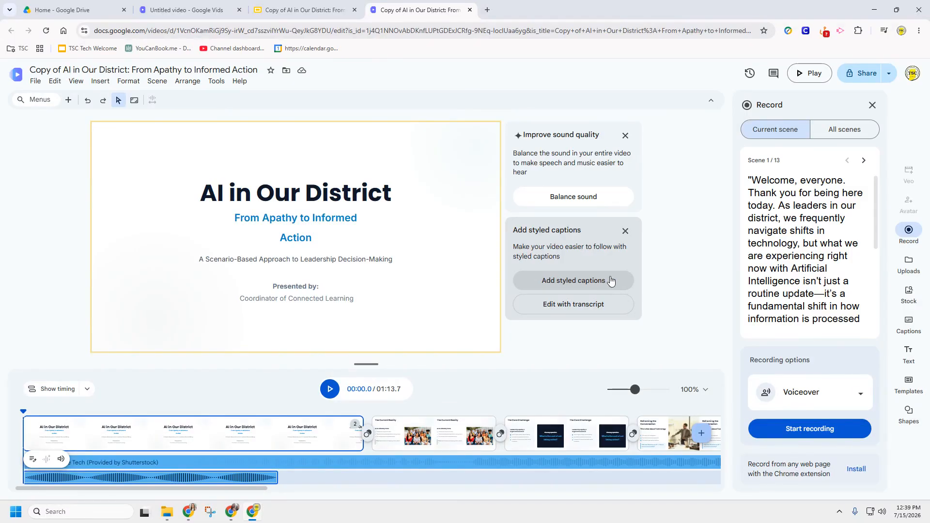
click(61, 460)
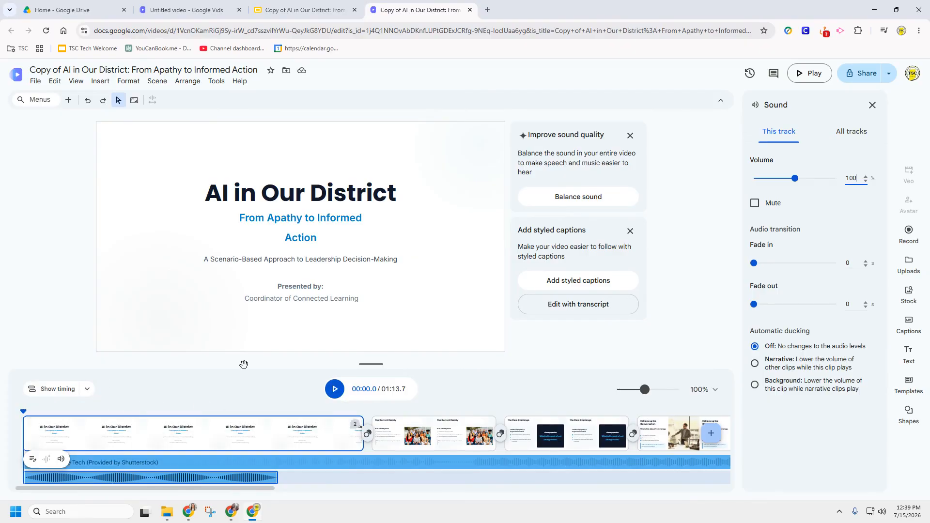
click(334, 388)
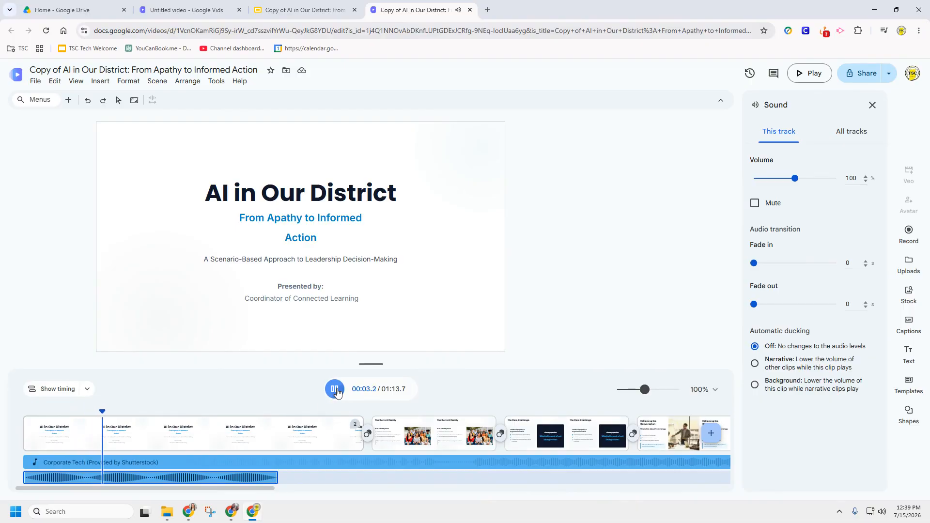
click(337, 393)
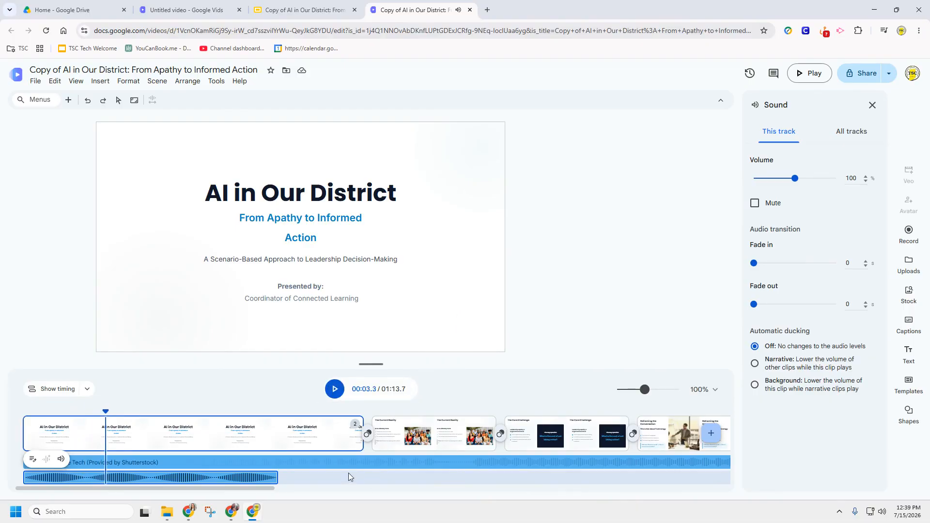
Set the Corporate Tech music track's volume to 9% and play back the title scene to check the sound balance.
click(336, 461)
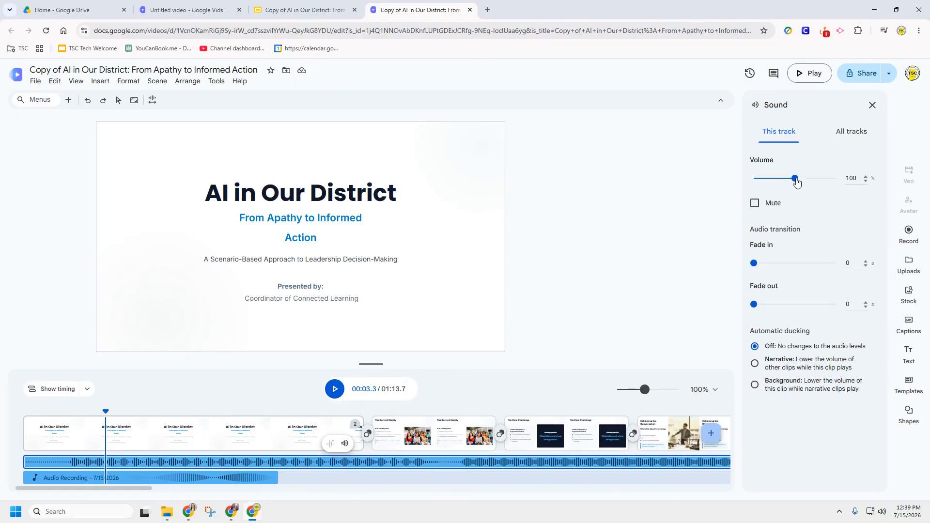
drag(795, 179, 760, 184)
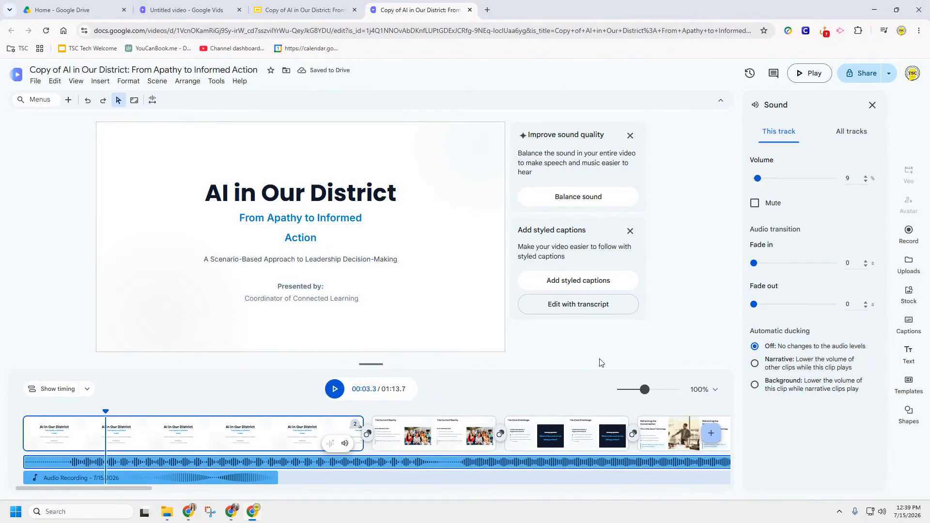
click(29, 431)
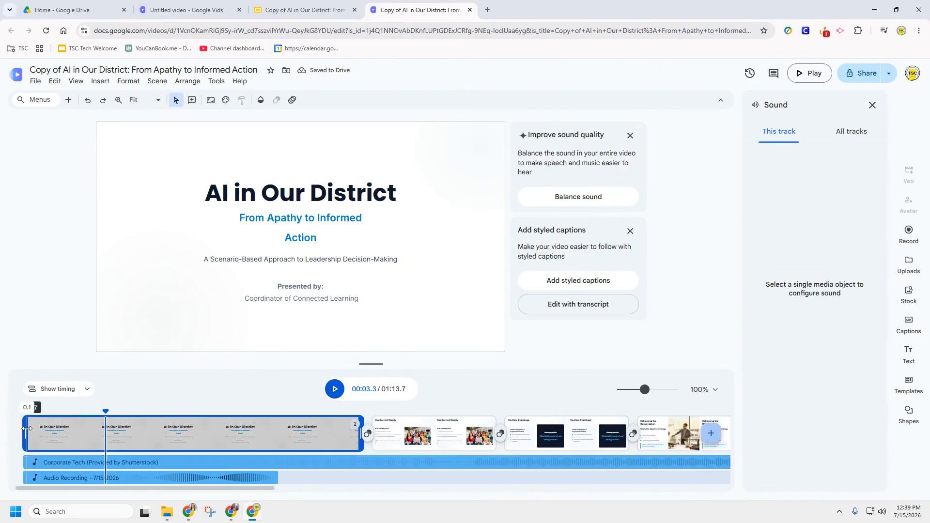
click(336, 390)
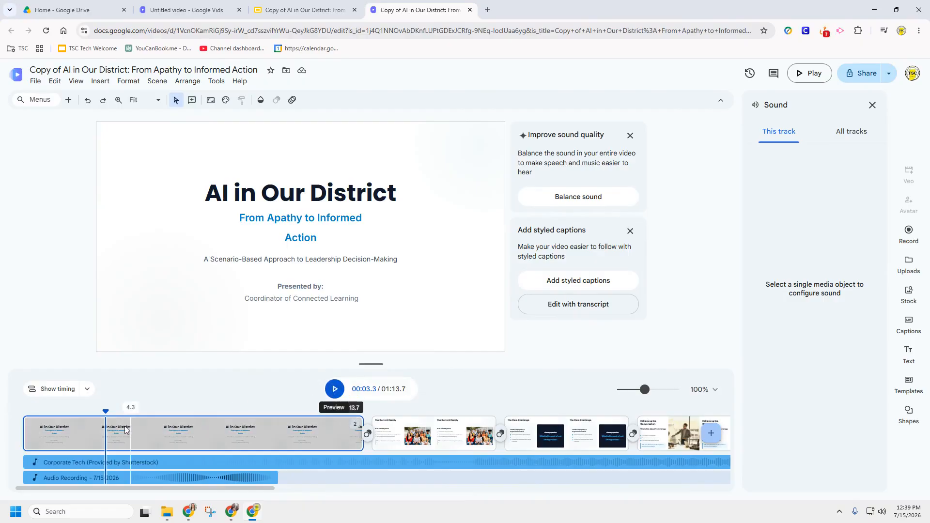
click(334, 390)
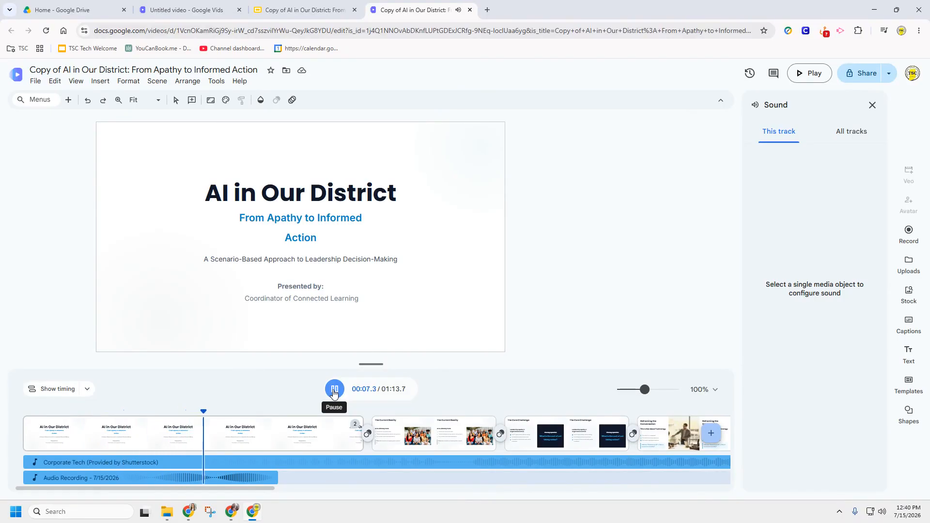
click(334, 390)
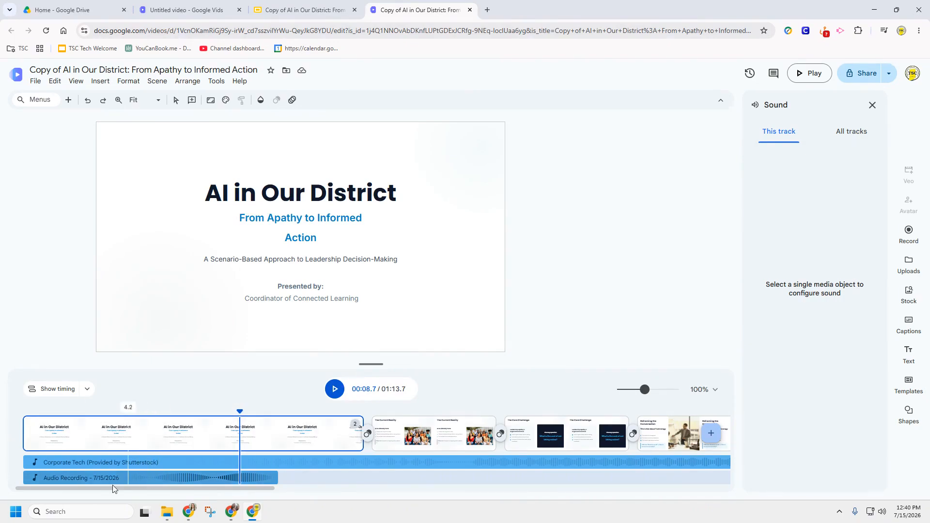
Set the Corporate Tech music track's volume to 16% and select the voice recording to show its sound settings.
click(91, 460)
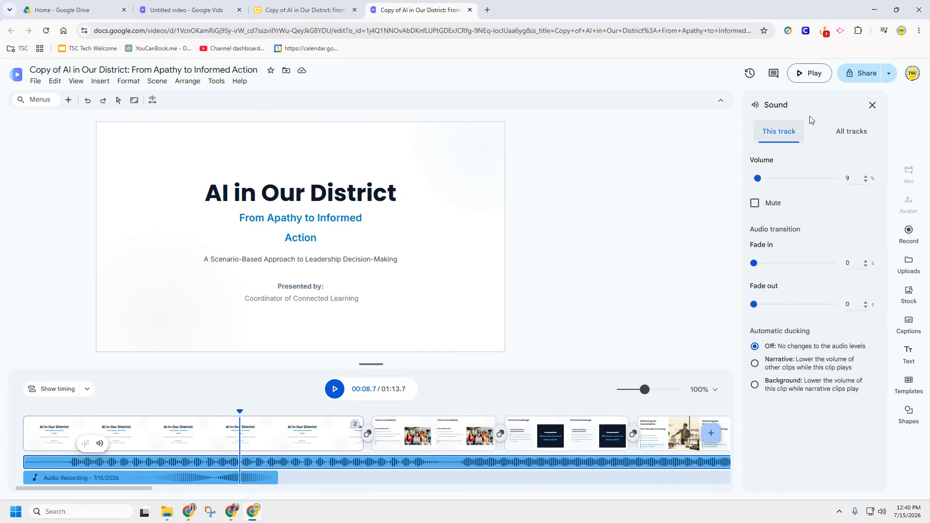
drag(759, 184, 761, 184)
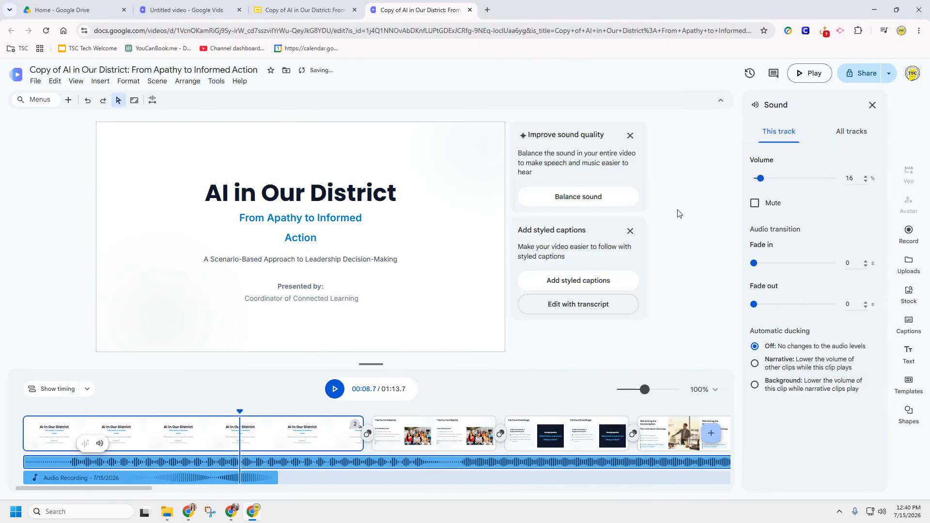
click(101, 481)
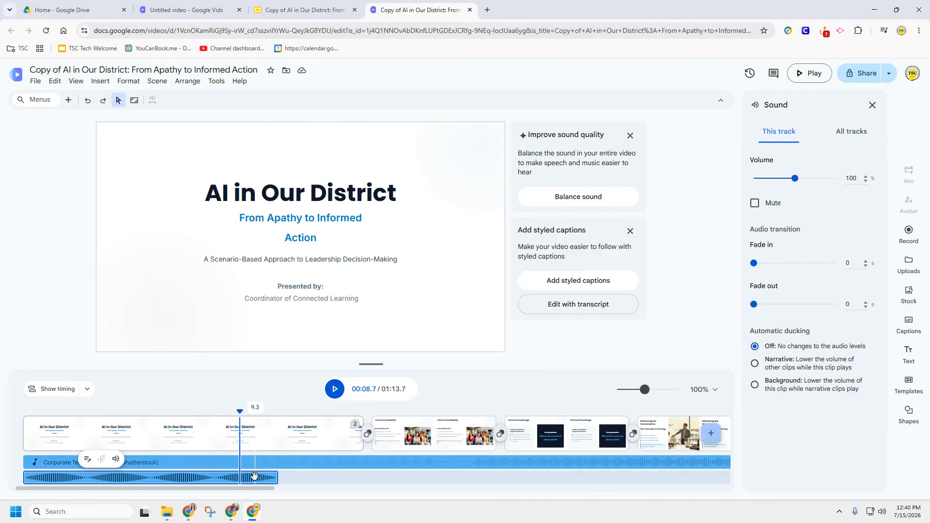
Set automatic ducking to Background for the Corporate Tech music track and to Narrative for the voice recording.
click(282, 464)
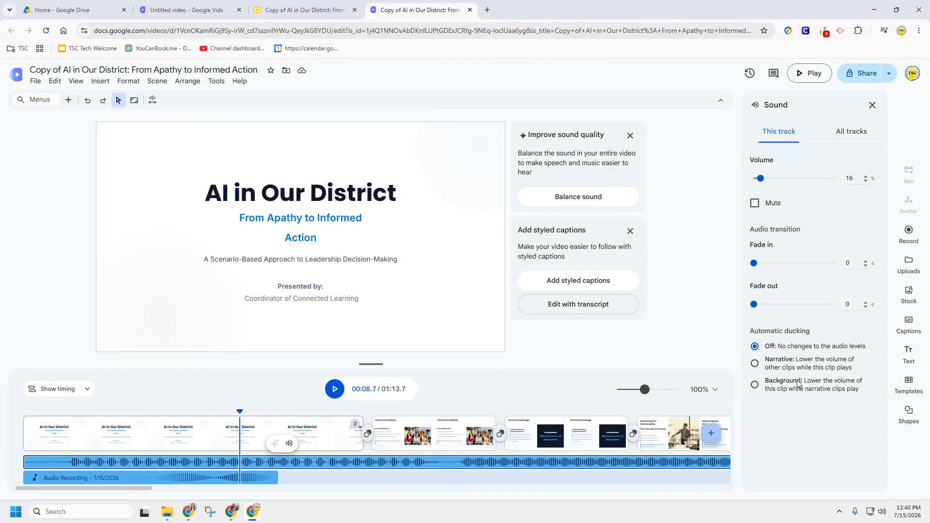
click(754, 385)
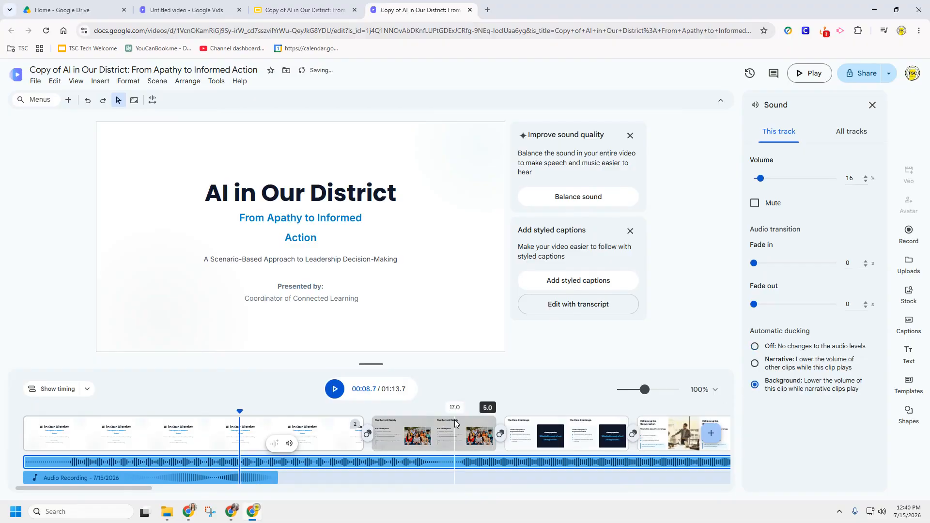
click(94, 478)
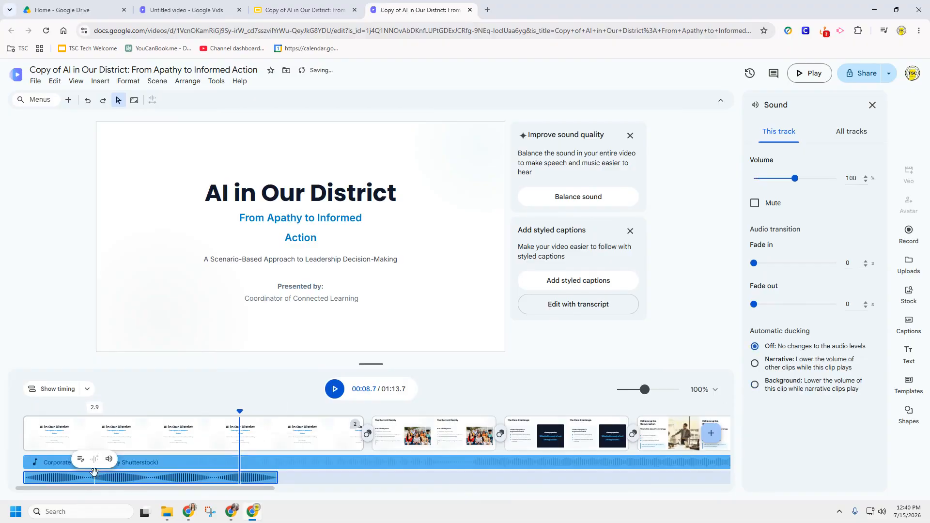
click(755, 364)
Play back the title scene from its beginning to check how the music ducks under the voiceover.
click(45, 433)
click(336, 391)
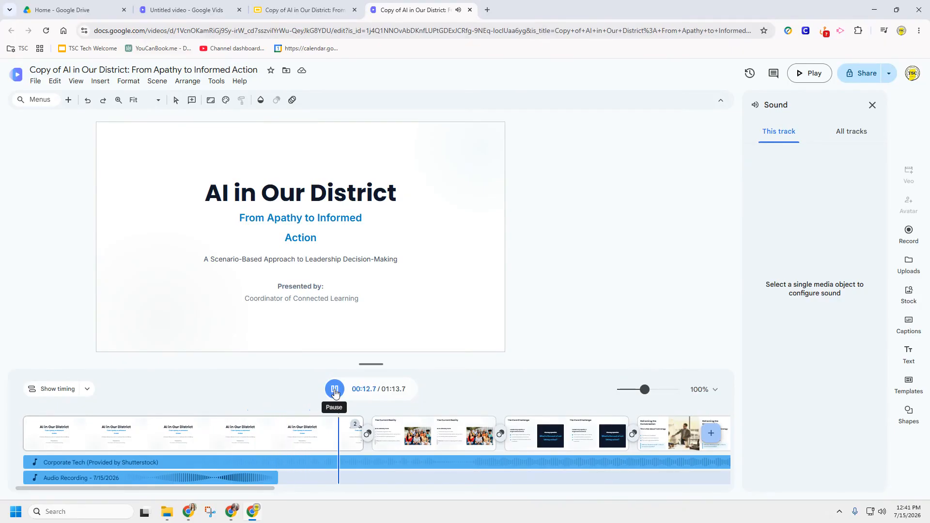
click(335, 391)
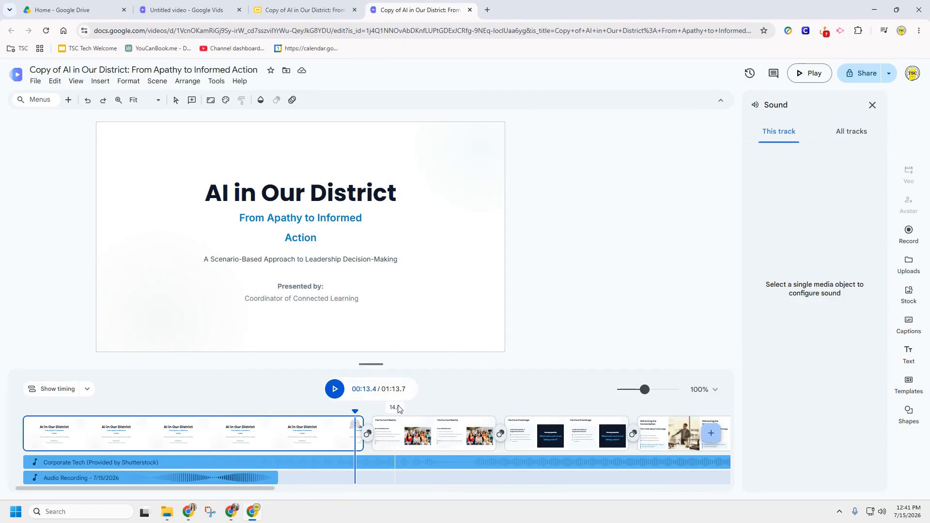
Add styled captions with purple word emphasis to all scenes and play back the title scene to check them.
click(39, 429)
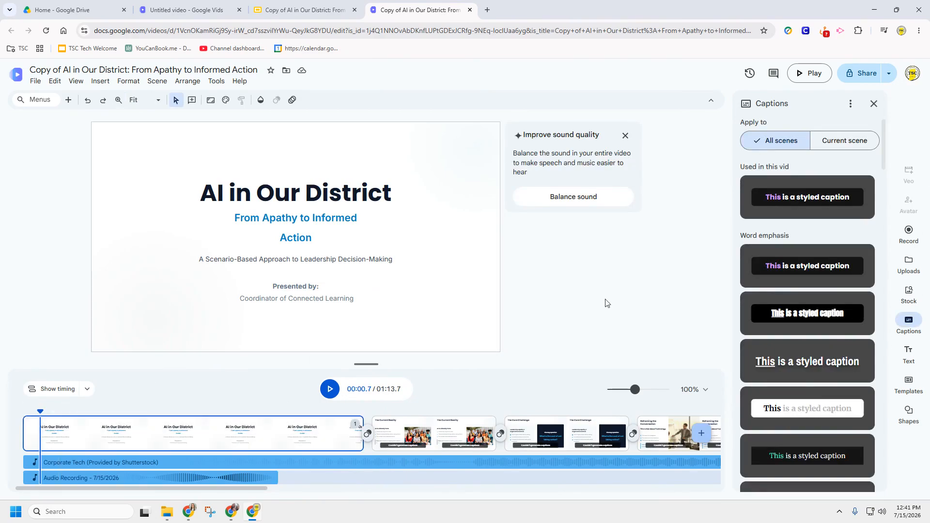
click(813, 200)
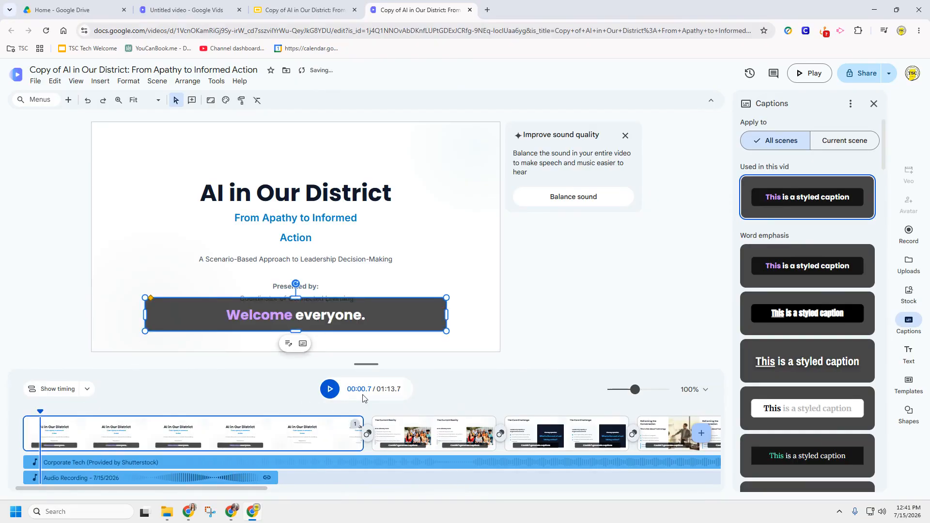
click(65, 454)
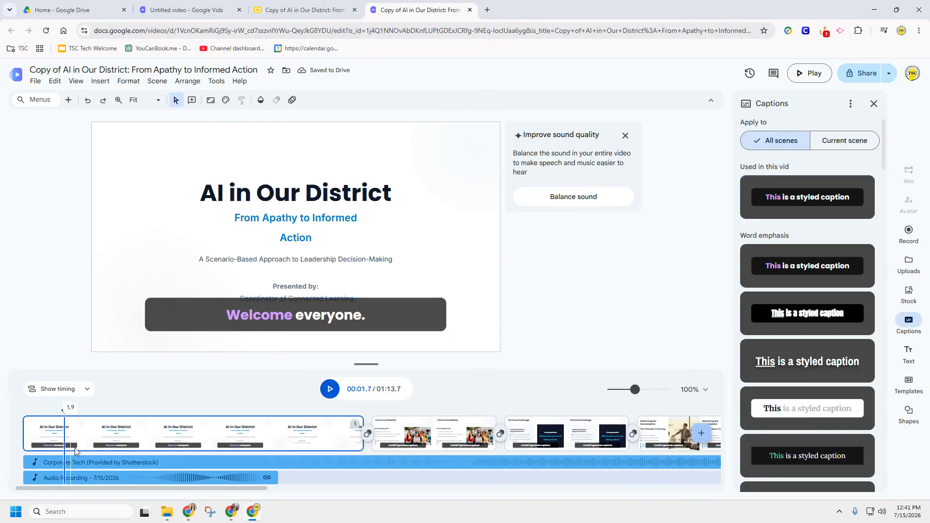
click(81, 444)
click(331, 389)
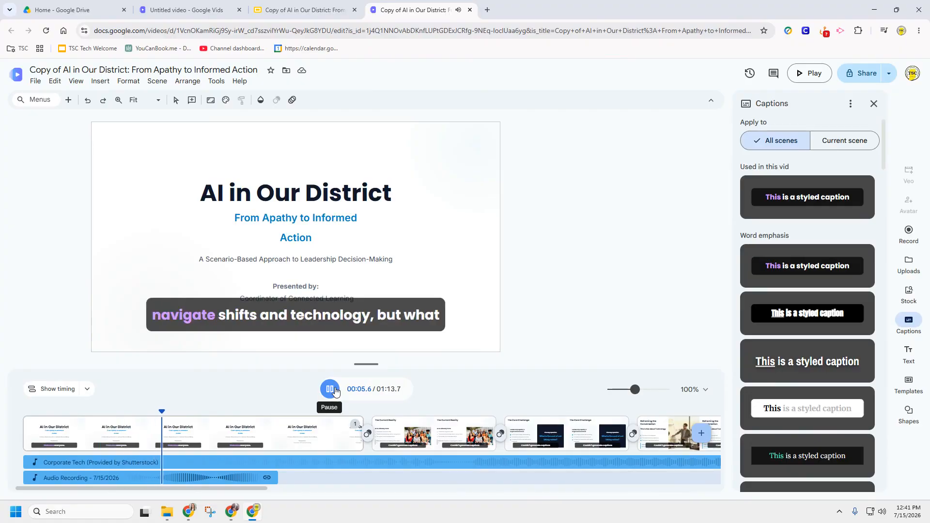
click(330, 389)
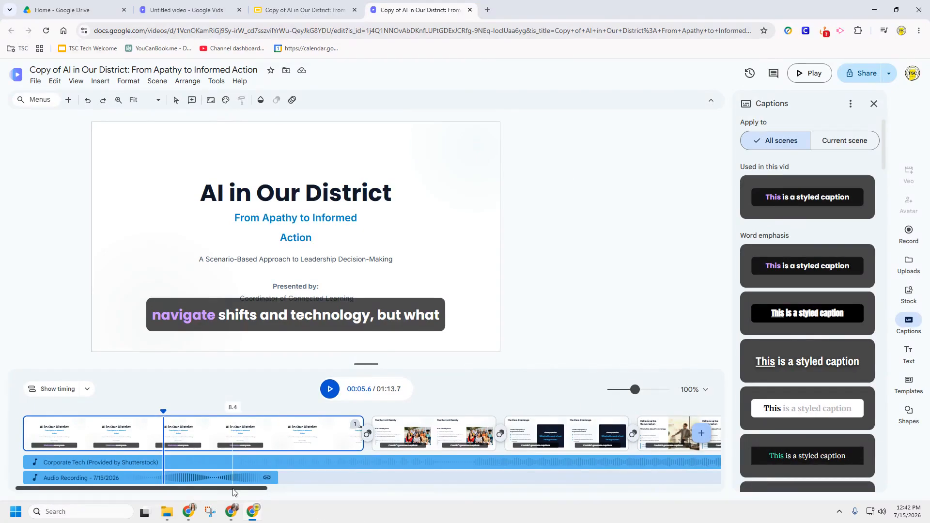
Add a Dissolve transition between the Reframing the Conversation scene and the Scenario 1: No Action Taken scene.
drag(232, 492, 393, 492)
click(287, 438)
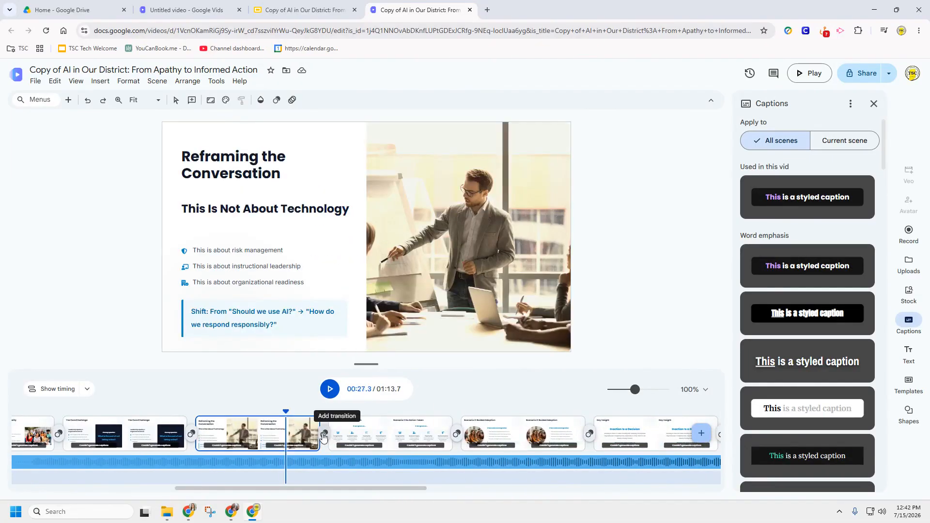
click(323, 435)
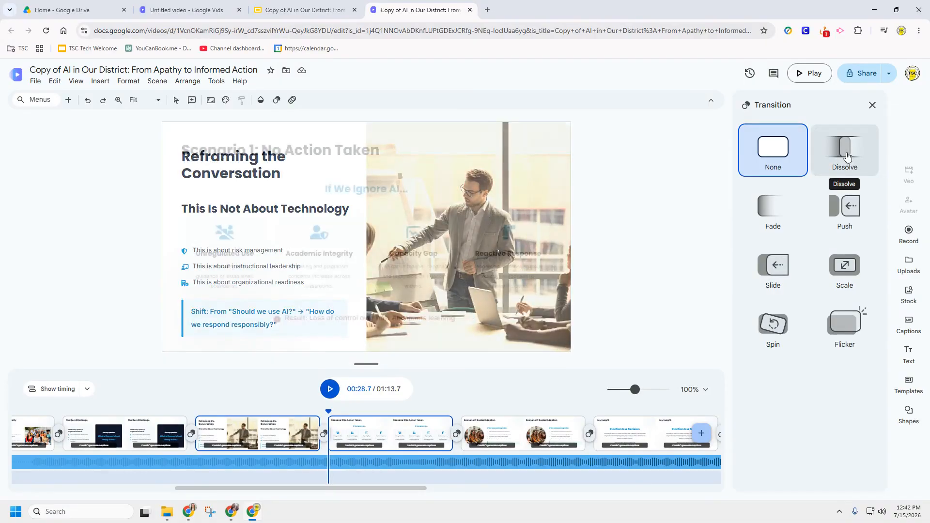
click(847, 158)
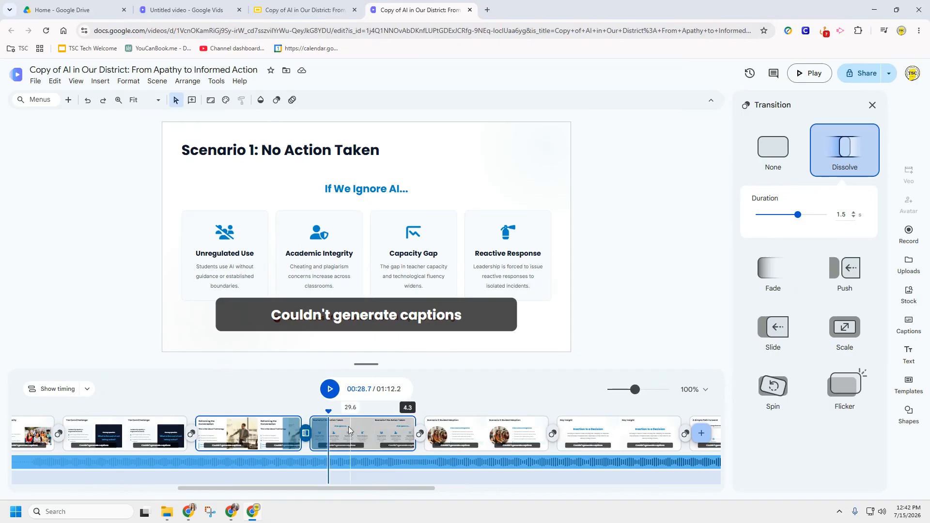
Open the video's sharing settings, review the general access options, and close the settings.
click(866, 76)
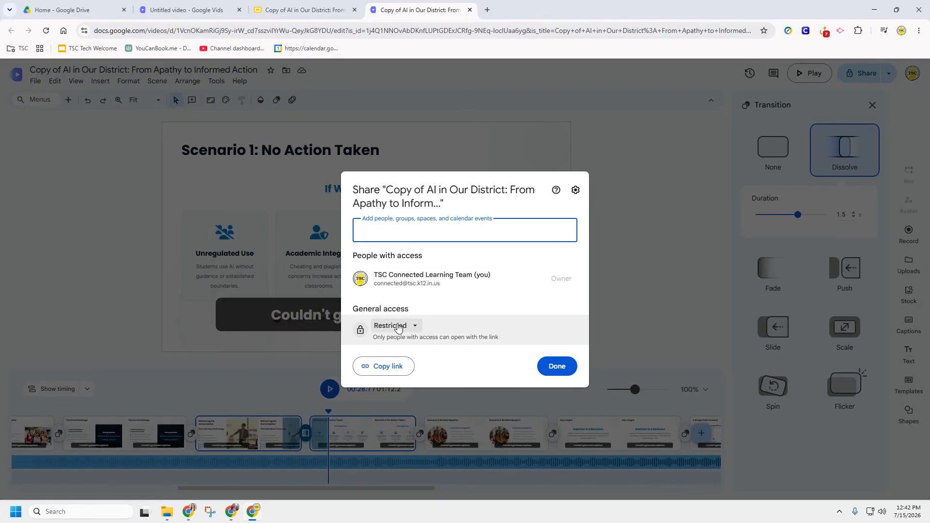
click(398, 328)
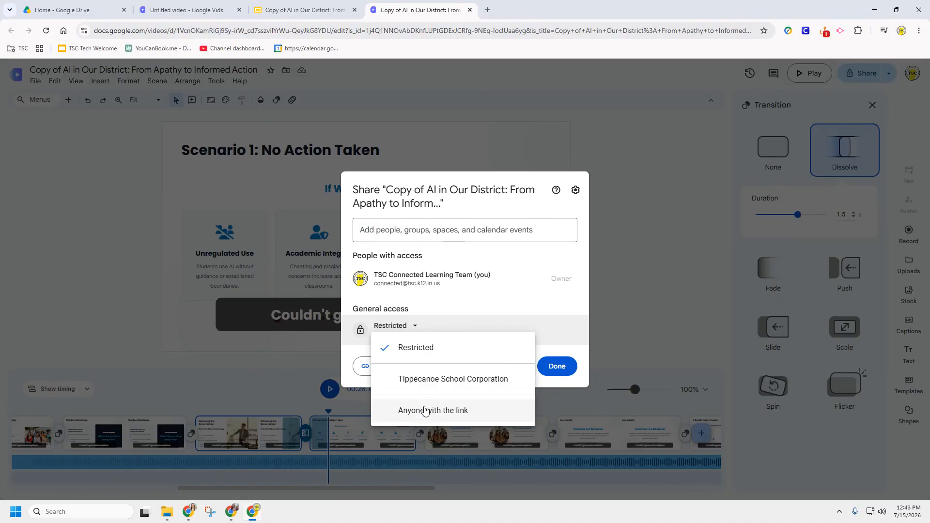
click(561, 366)
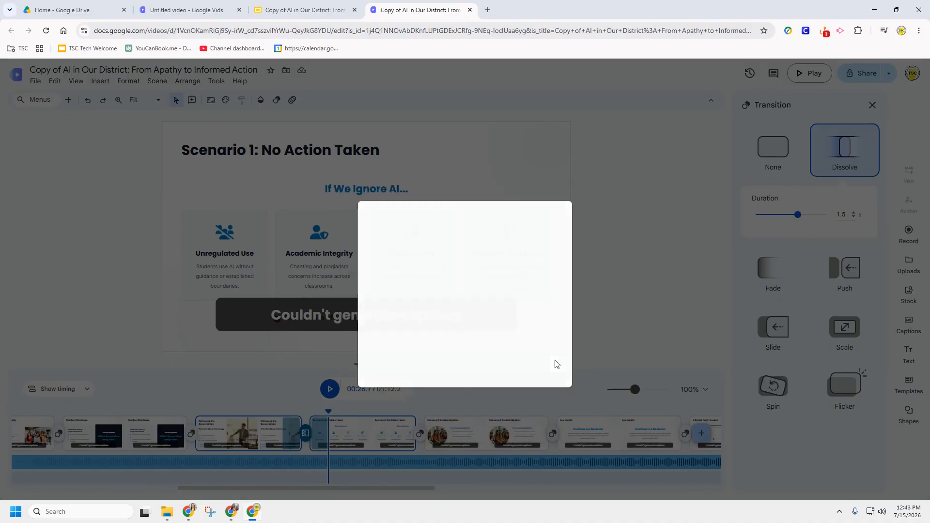